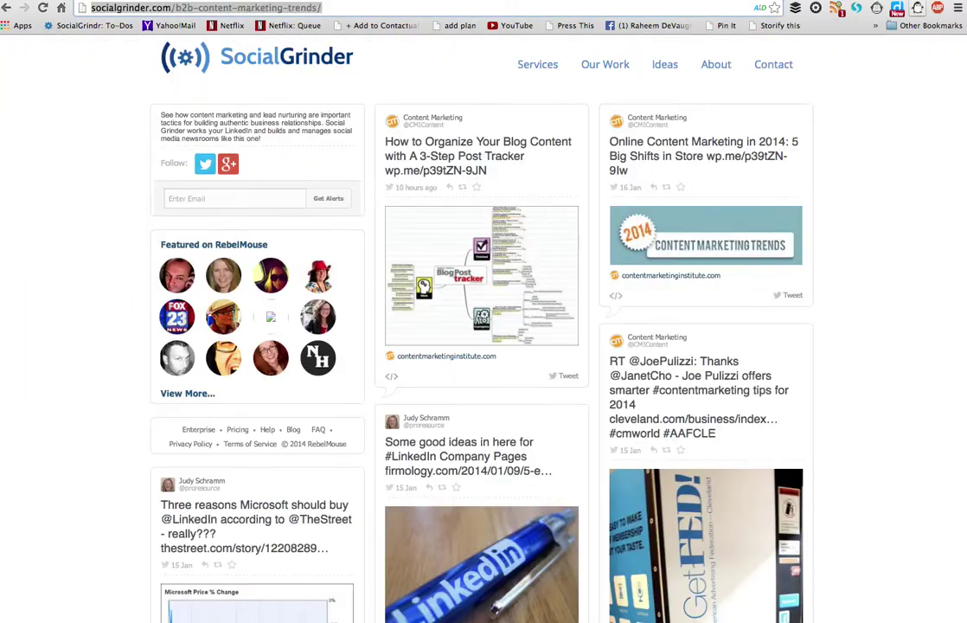
{"action": "left_click", "coordinate": [874, 190]}
{"action": "scroll", "coordinate": [865, 296], "scroll_direction": "down", "scroll_amount": 1}
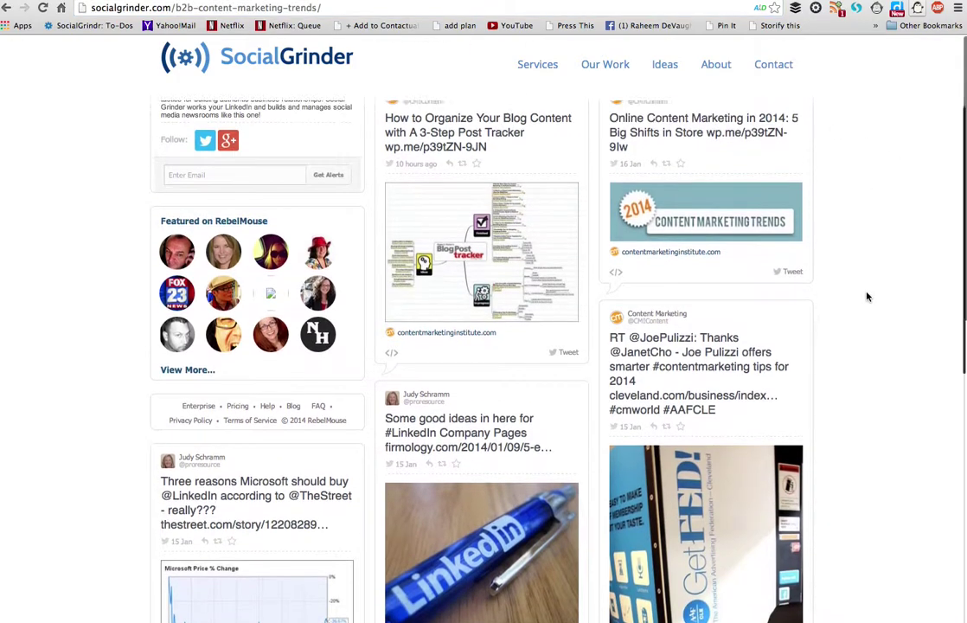
{"action": "scroll", "coordinate": [865, 296], "scroll_direction": "up", "scroll_amount": 1}
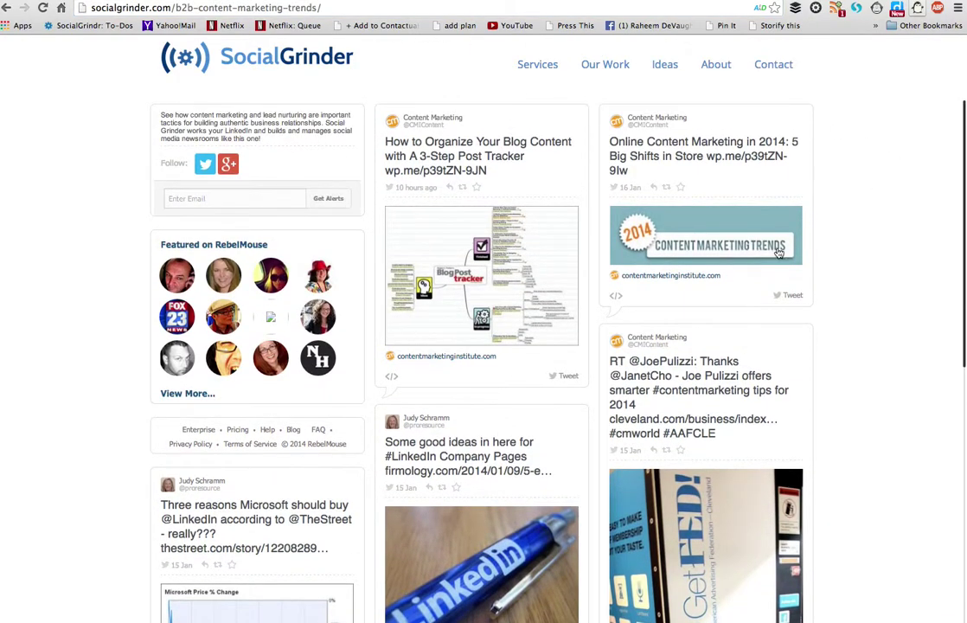
{"action": "left_click", "coordinate": [278, 7]}
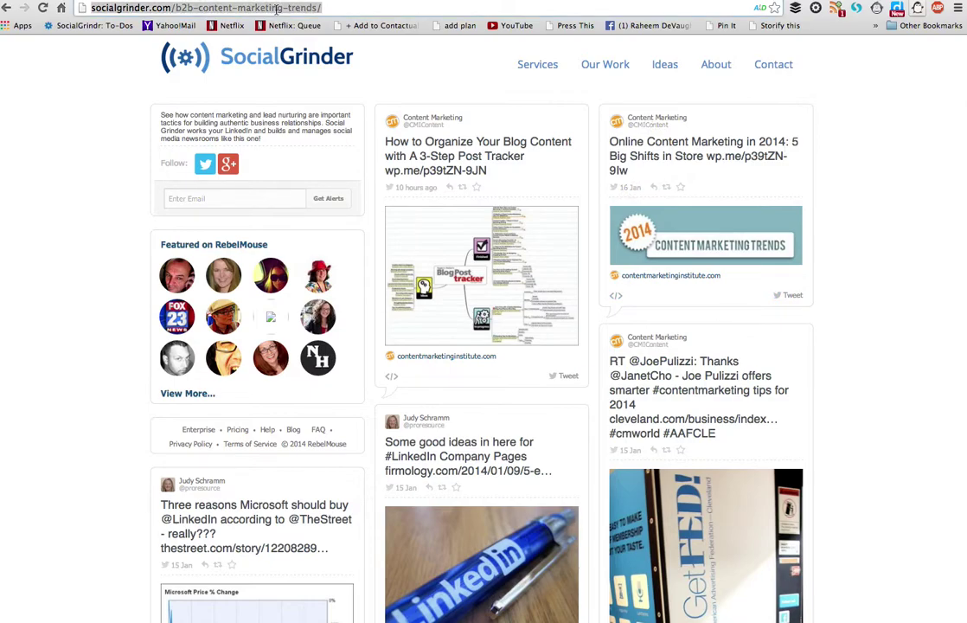
{"action": "left_click", "coordinate": [883, 249]}
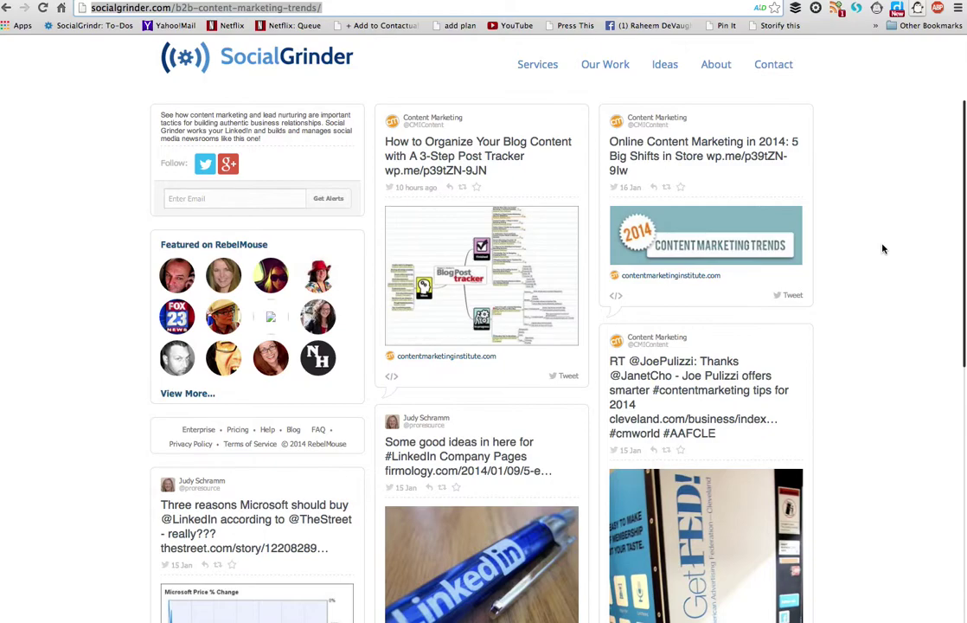
Step: Copy the full address of the socialgrinder.com/b2b-content-marketing-trends/ page
{"action": "left_click", "coordinate": [333, 7]}
{"action": "key", "text": "shift+Left"}
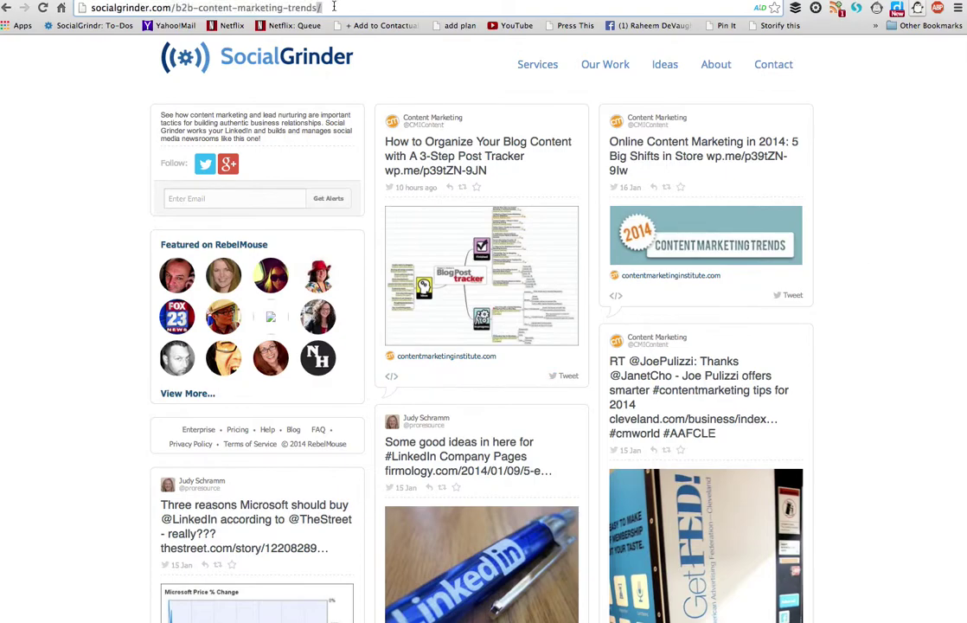
{"action": "key", "text": "super+shift+Left"}
{"action": "key", "text": "ctrl+c"}
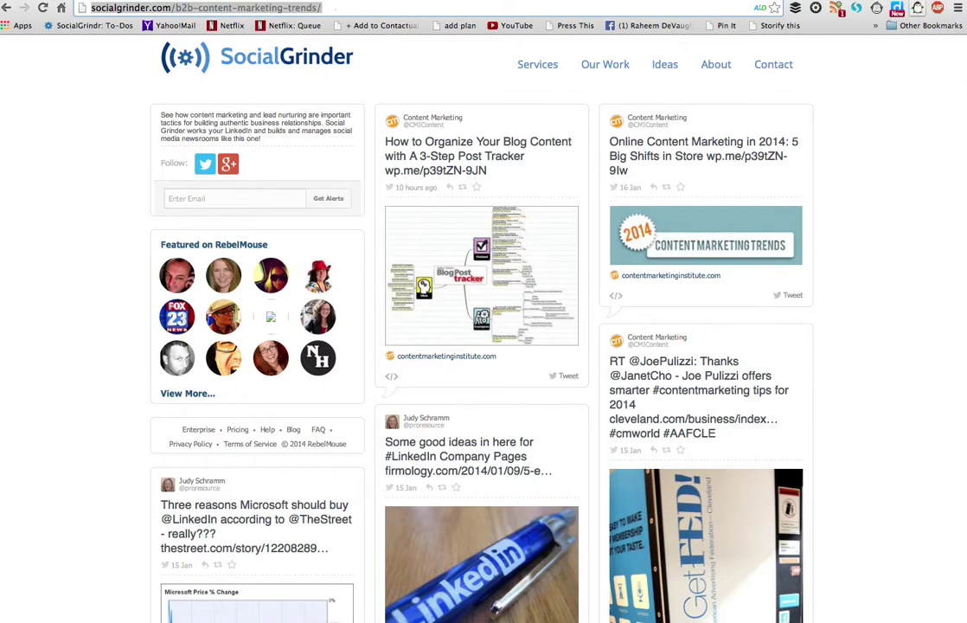
Step: Switch to Webmaster Tools and start highlighting the copied page address as Articles, tagging just this page
{"action": "key", "text": "ctrl+Tab"}
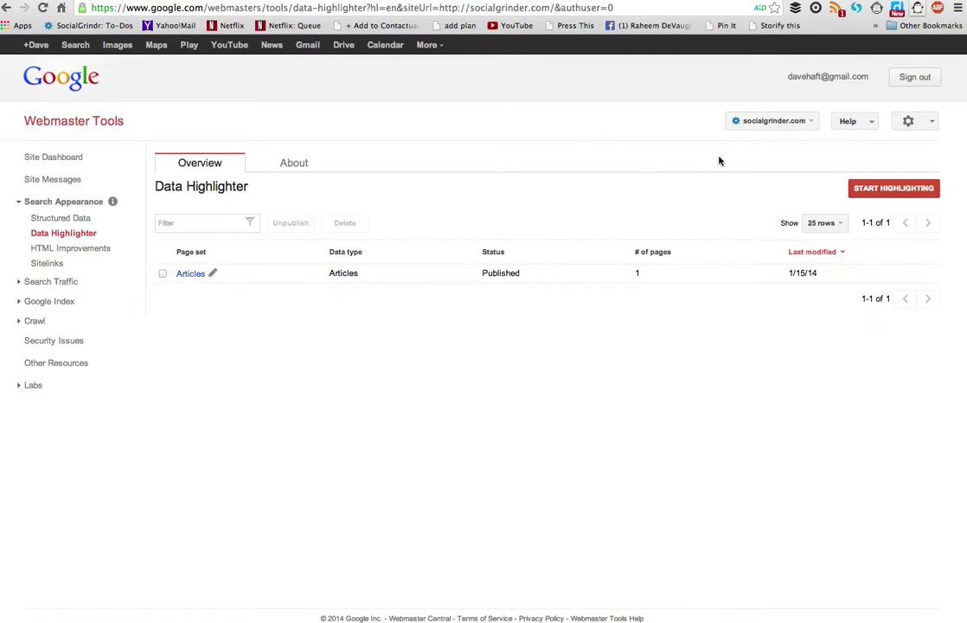
{"action": "left_click", "coordinate": [893, 189]}
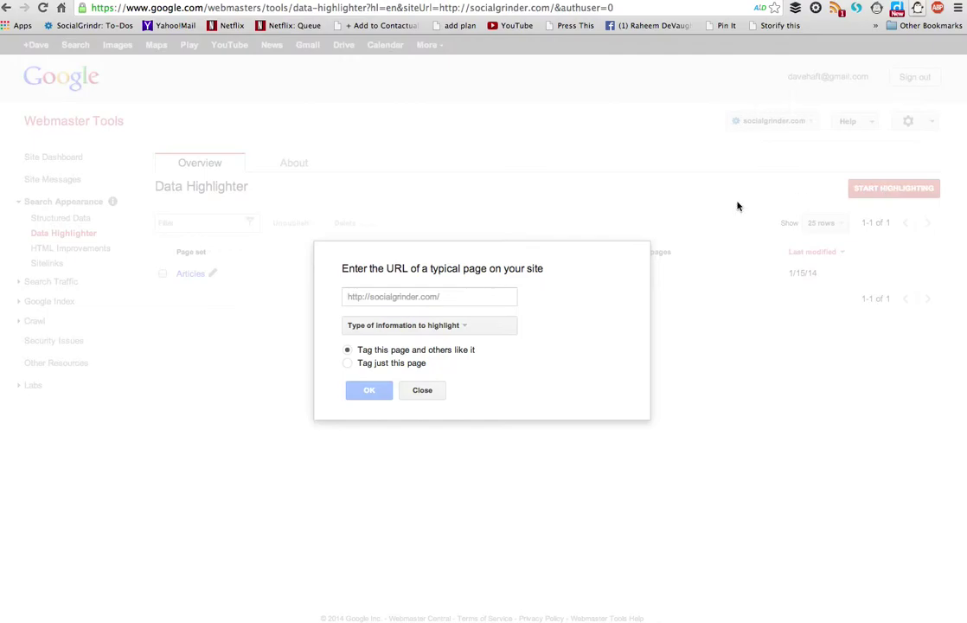
{"action": "left_click", "coordinate": [455, 298]}
{"action": "key", "text": "ctrl+v"}
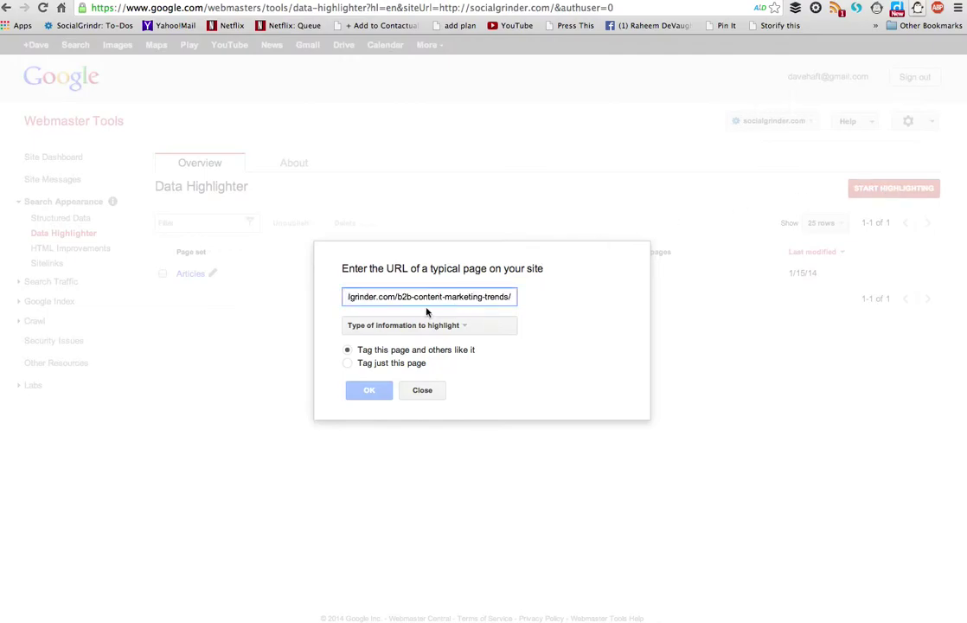
{"action": "left_click", "coordinate": [396, 328]}
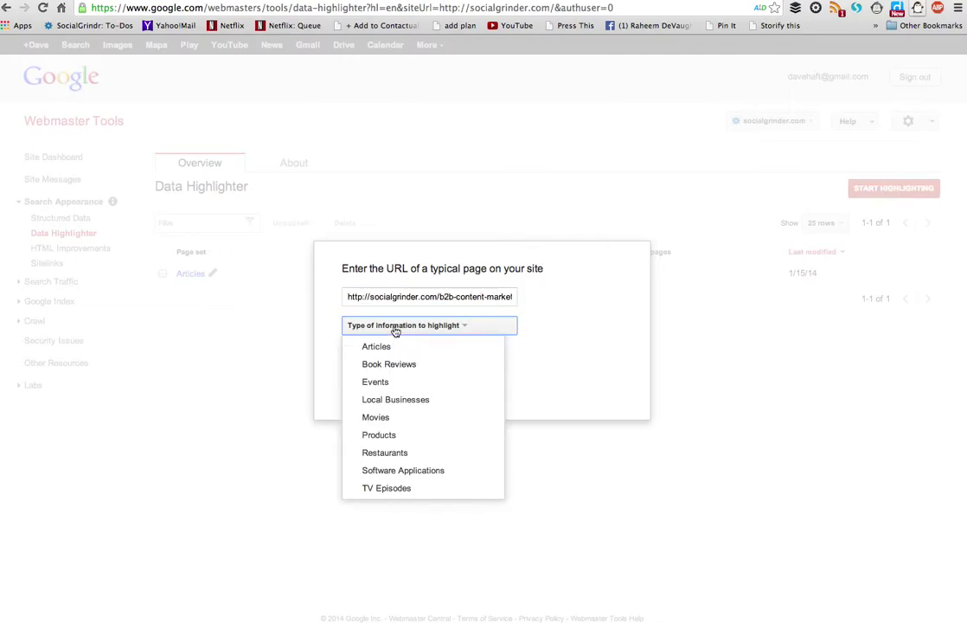
{"action": "left_click", "coordinate": [380, 346]}
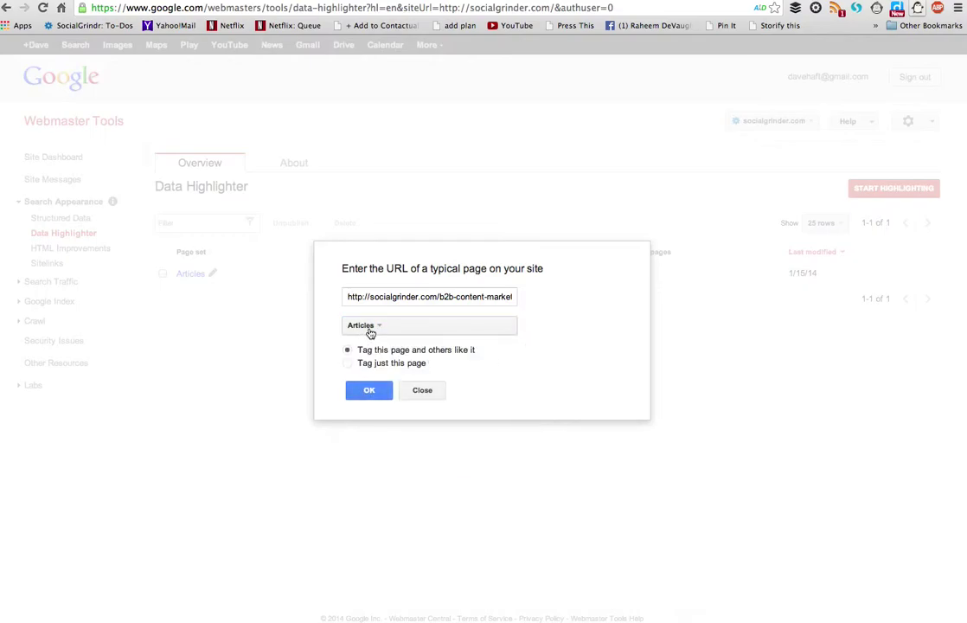
{"action": "left_click", "coordinate": [348, 364]}
{"action": "left_click", "coordinate": [378, 390]}
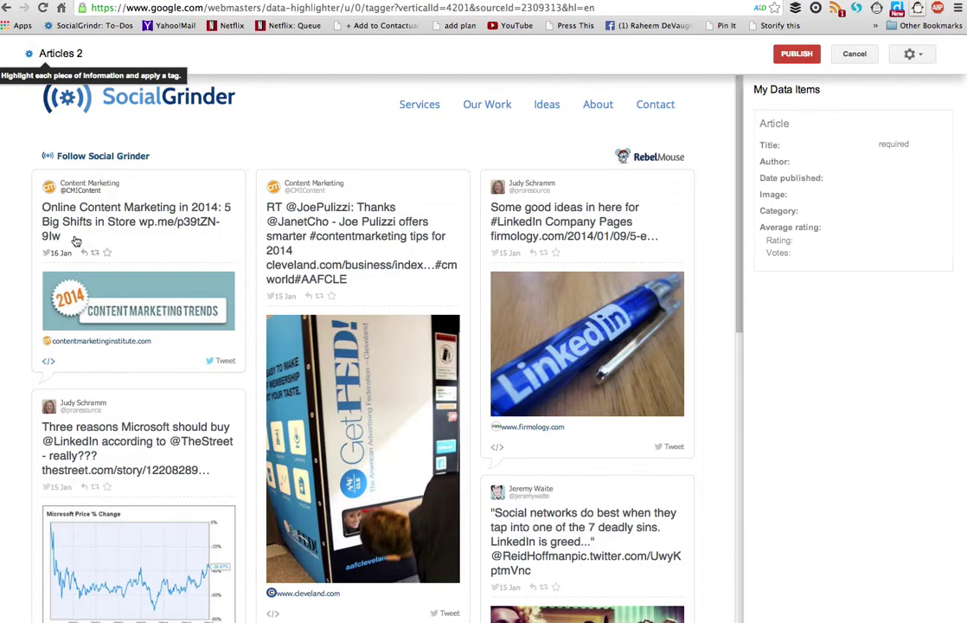
{"action": "left_click_drag", "start_coordinate": [75, 240], "coordinate": [46, 208]}
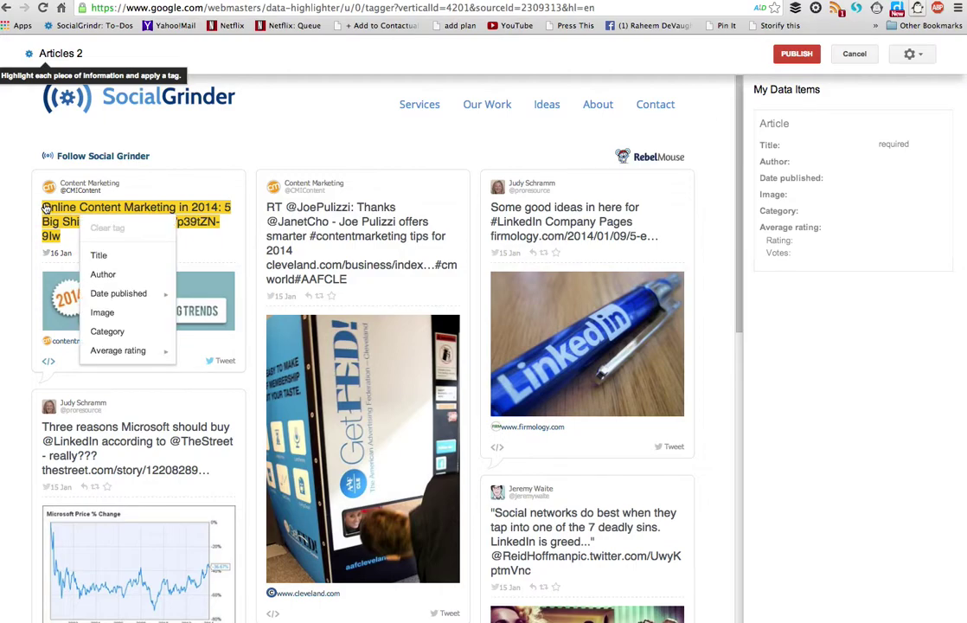
{"action": "left_click", "coordinate": [114, 257]}
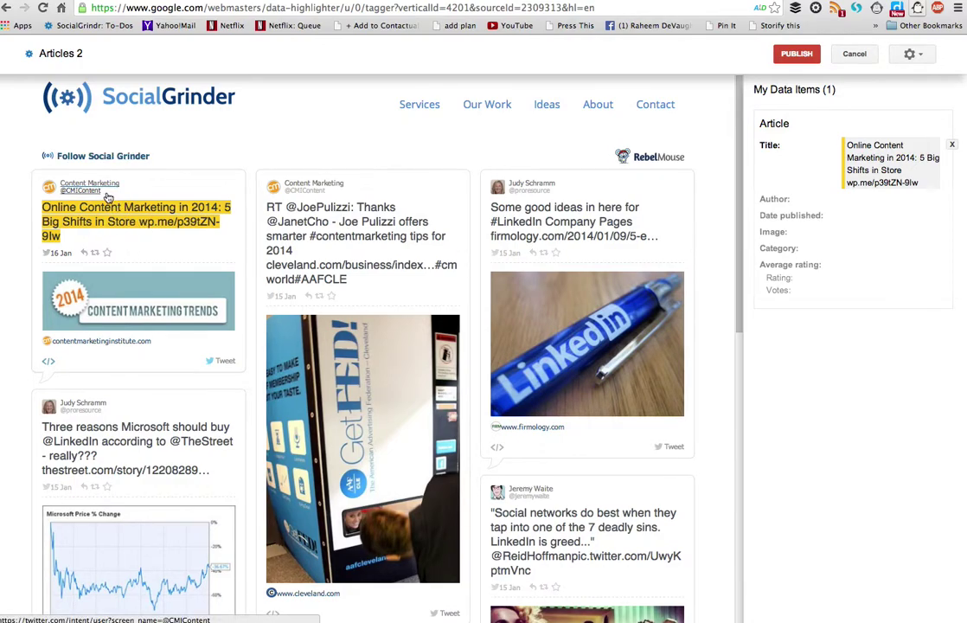
{"action": "left_click_drag", "start_coordinate": [126, 183], "coordinate": [69, 185]}
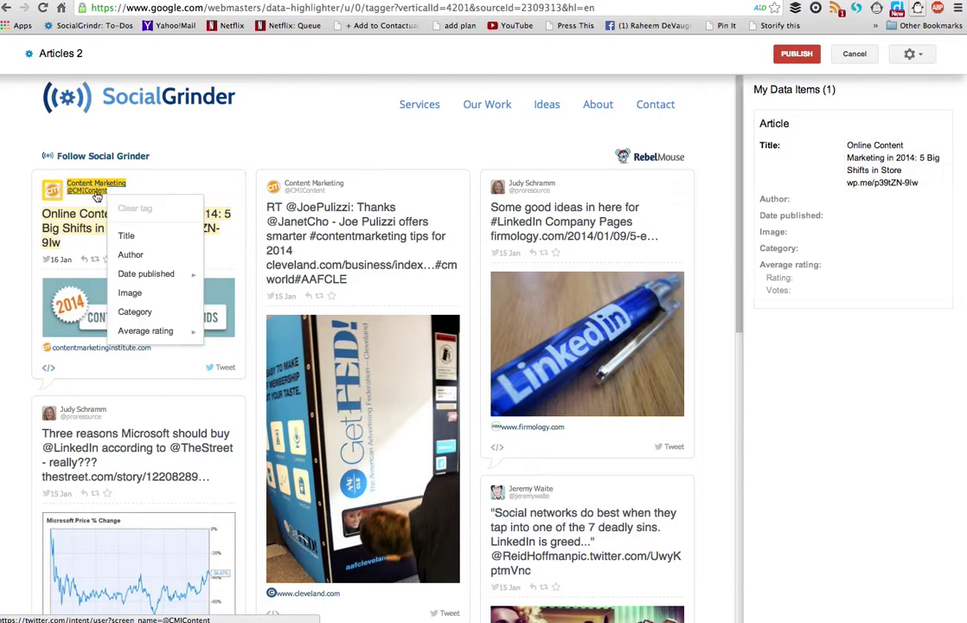
{"action": "left_click", "coordinate": [131, 255]}
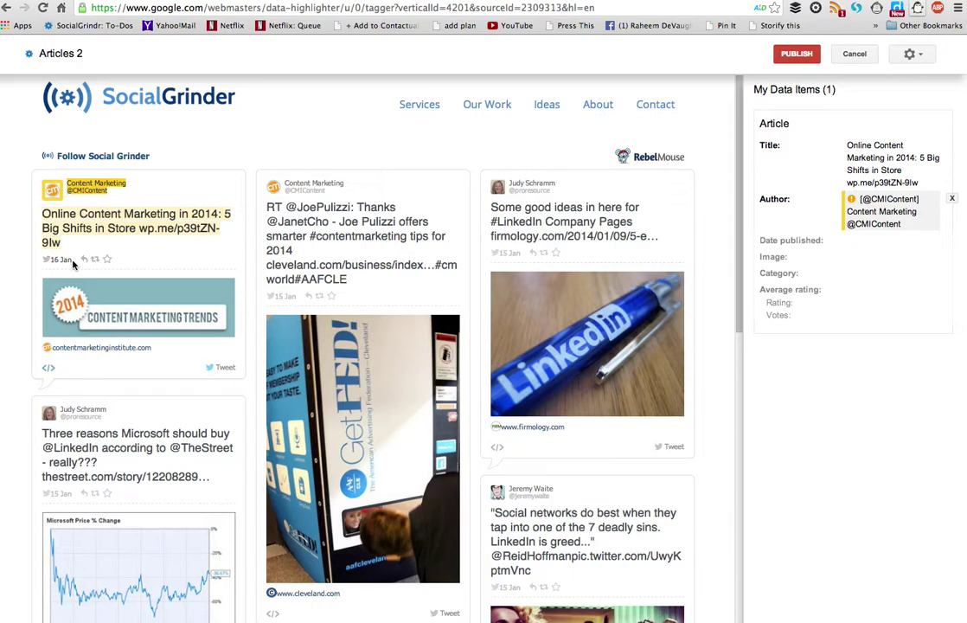
Step: Tag "Jan" as the publication month and "16" as the publication day in the first post's date
{"action": "left_click_drag", "start_coordinate": [73, 265], "coordinate": [67, 265]}
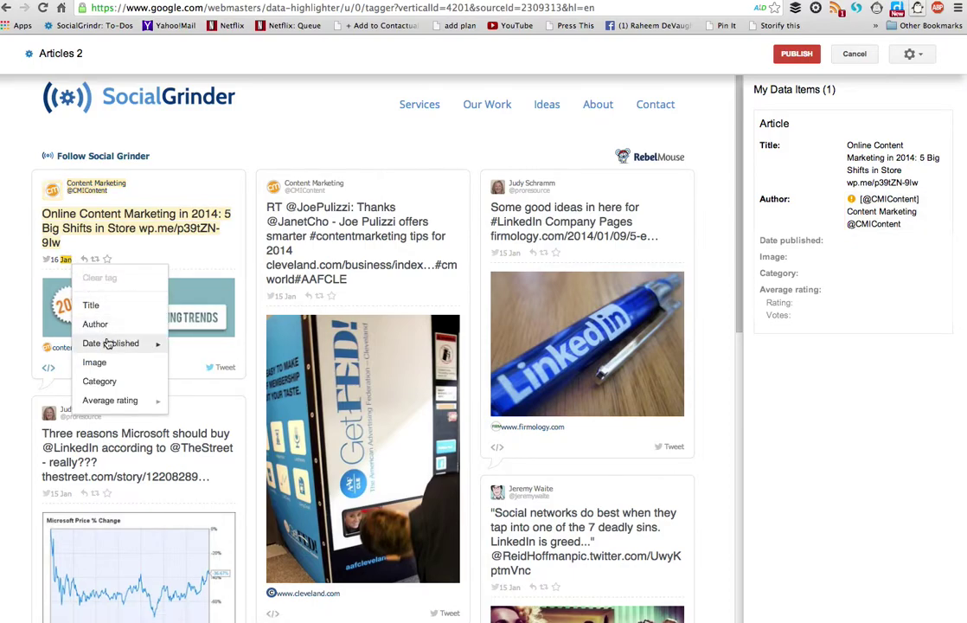
{"action": "mouse_move", "coordinate": [128, 346]}
{"action": "mouse_move", "coordinate": [205, 378]}
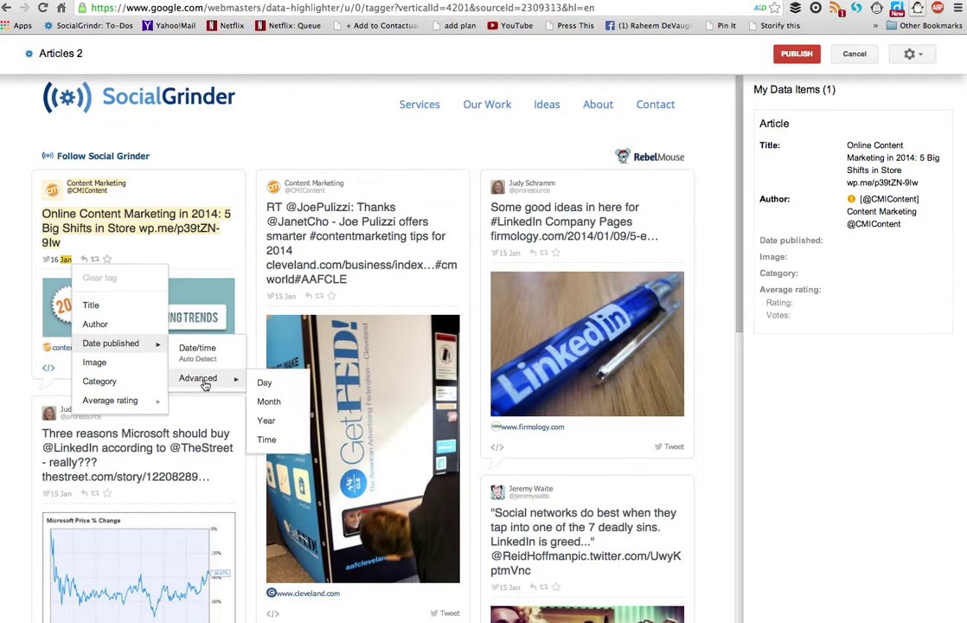
{"action": "left_click", "coordinate": [275, 401]}
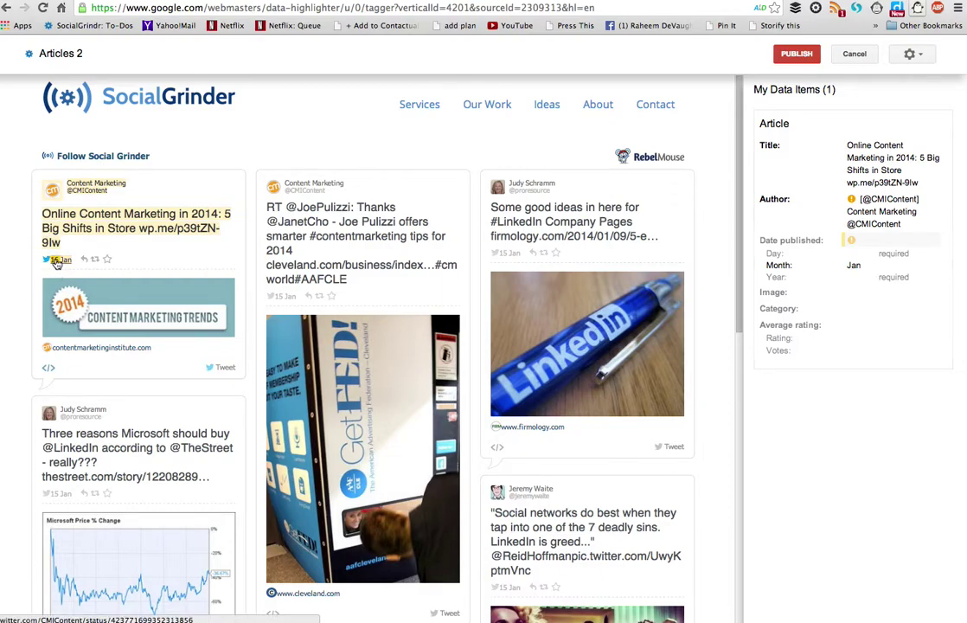
{"action": "left_click", "coordinate": [57, 260]}
{"action": "mouse_move", "coordinate": [138, 345]}
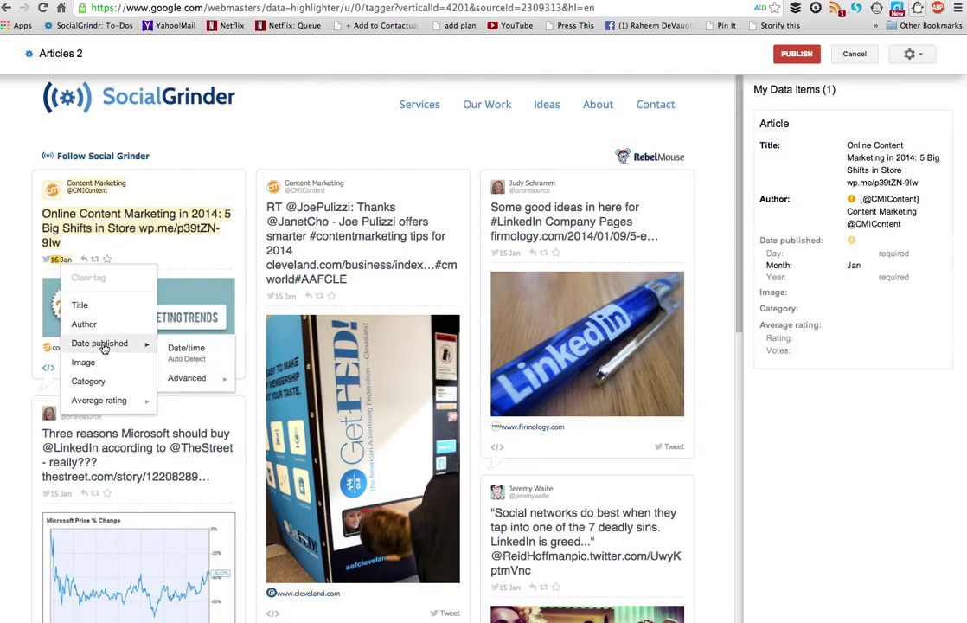
{"action": "mouse_move", "coordinate": [196, 383]}
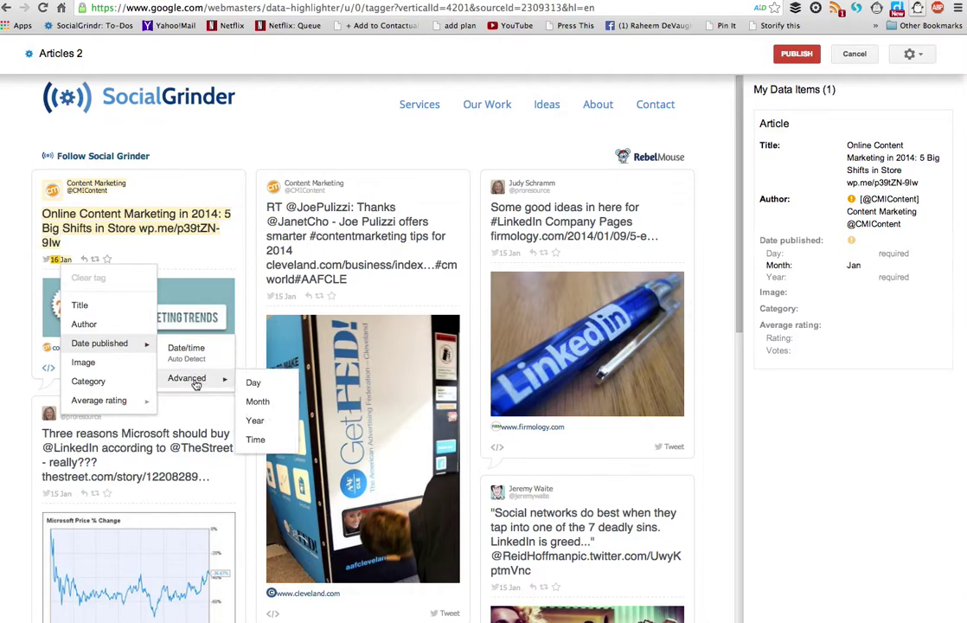
{"action": "left_click", "coordinate": [252, 383]}
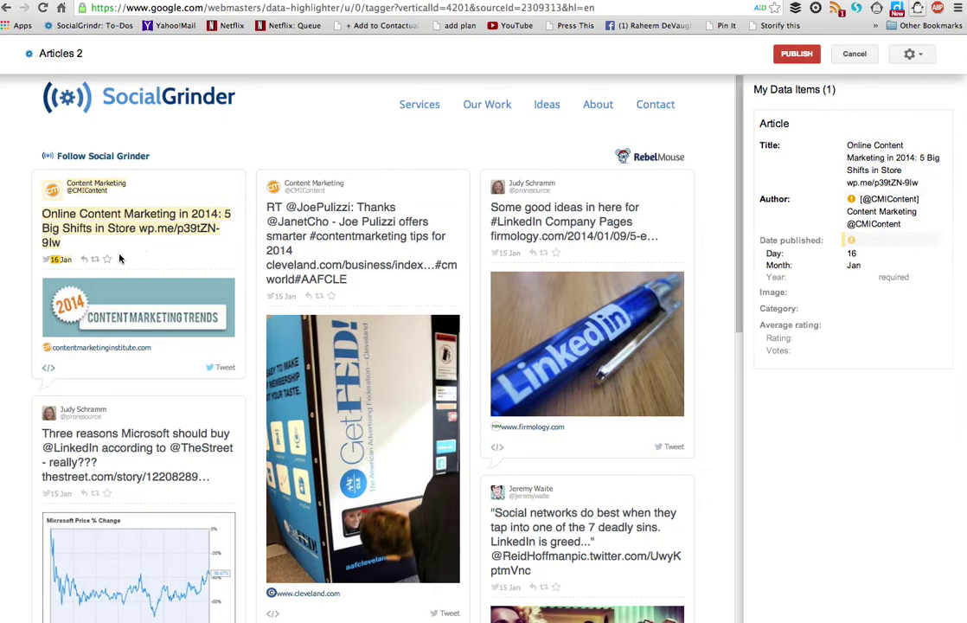
Step: Tag the 2014 Content Marketing Trends banner in the first post as Image
{"action": "left_click", "coordinate": [120, 307]}
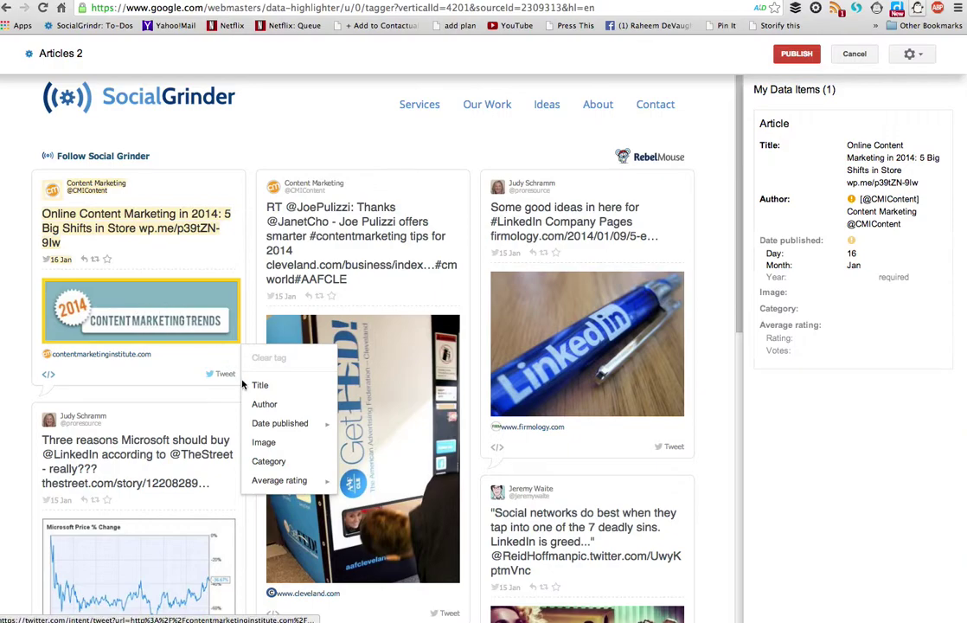
{"action": "left_click", "coordinate": [265, 441]}
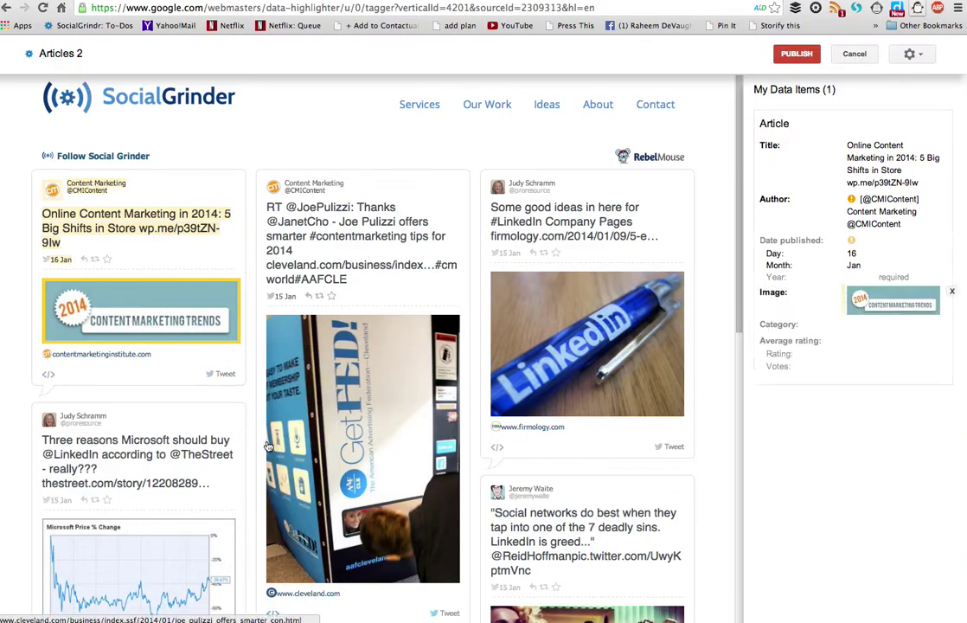
{"action": "left_click", "coordinate": [268, 445]}
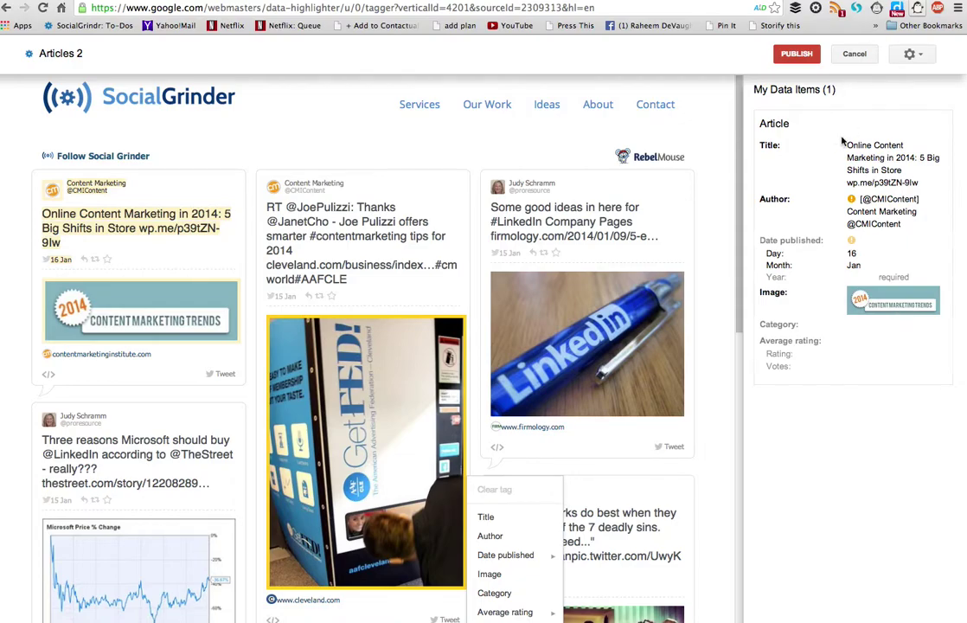
{"action": "scroll", "coordinate": [1, 357], "scroll_direction": "down", "scroll_amount": 5}
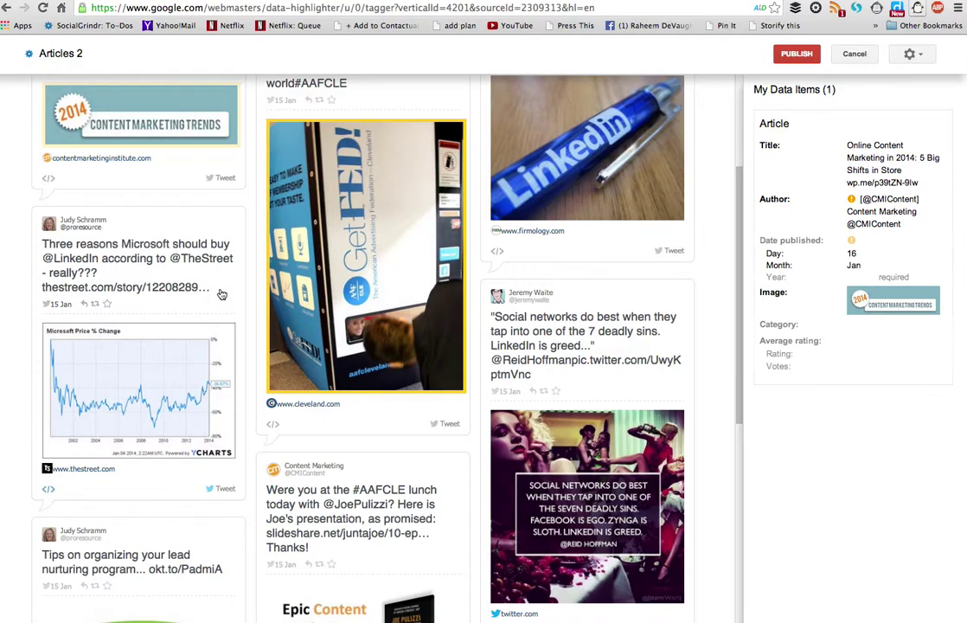
{"action": "left_click_drag", "start_coordinate": [222, 295], "coordinate": [45, 248]}
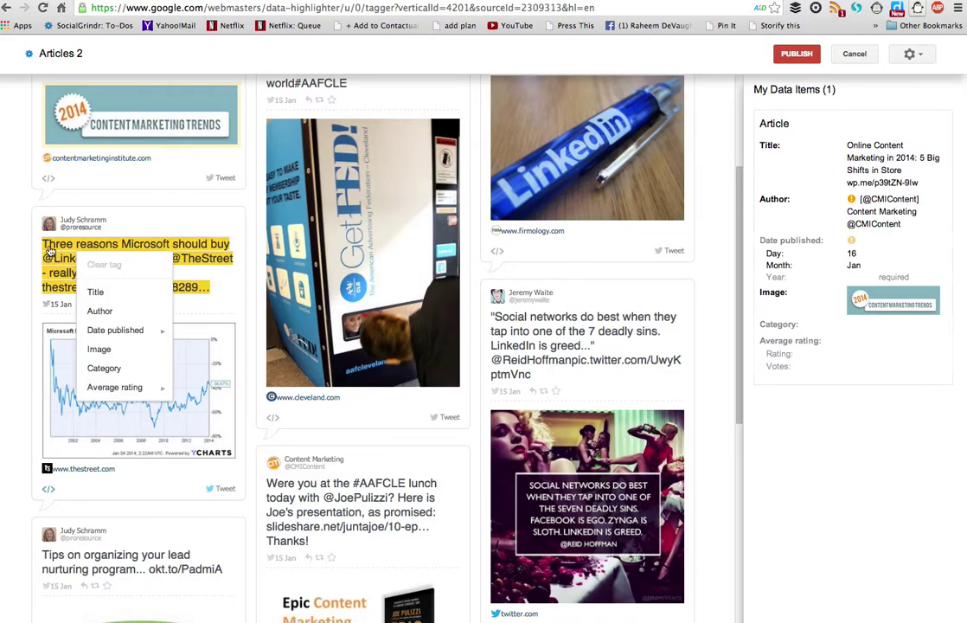
{"action": "left_click", "coordinate": [111, 297]}
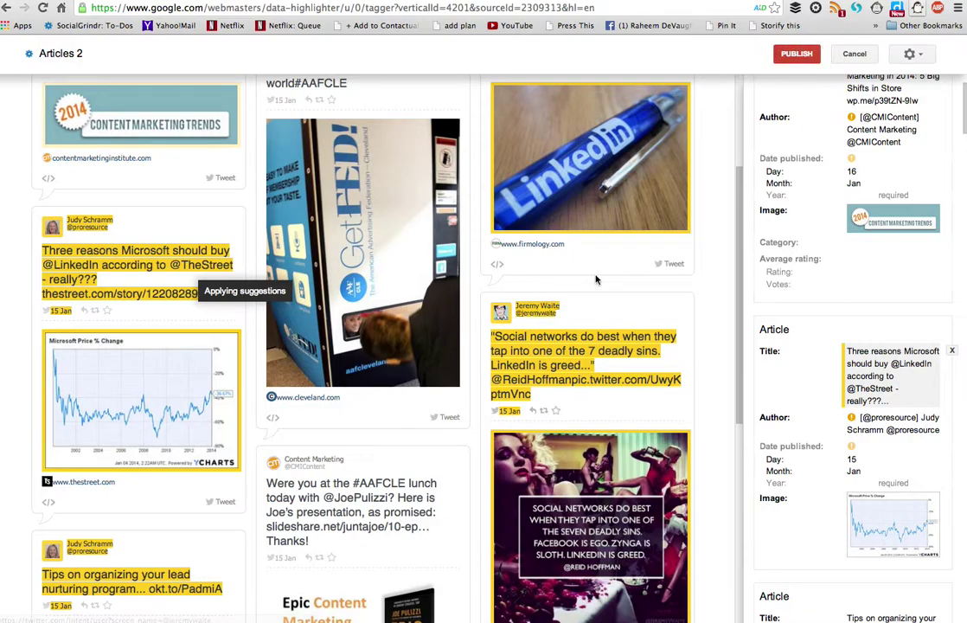
Step: Try to publish the tagged articles and choose to add the missing required tags
{"action": "scroll", "coordinate": [791, 389], "scroll_direction": "down", "scroll_amount": 3}
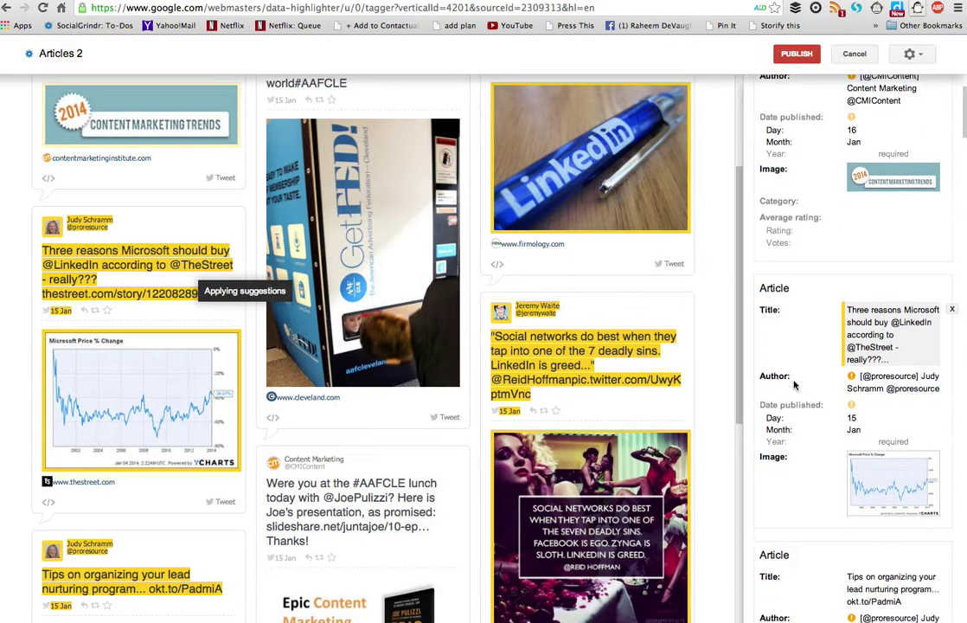
{"action": "scroll", "coordinate": [794, 385], "scroll_direction": "down", "scroll_amount": 8}
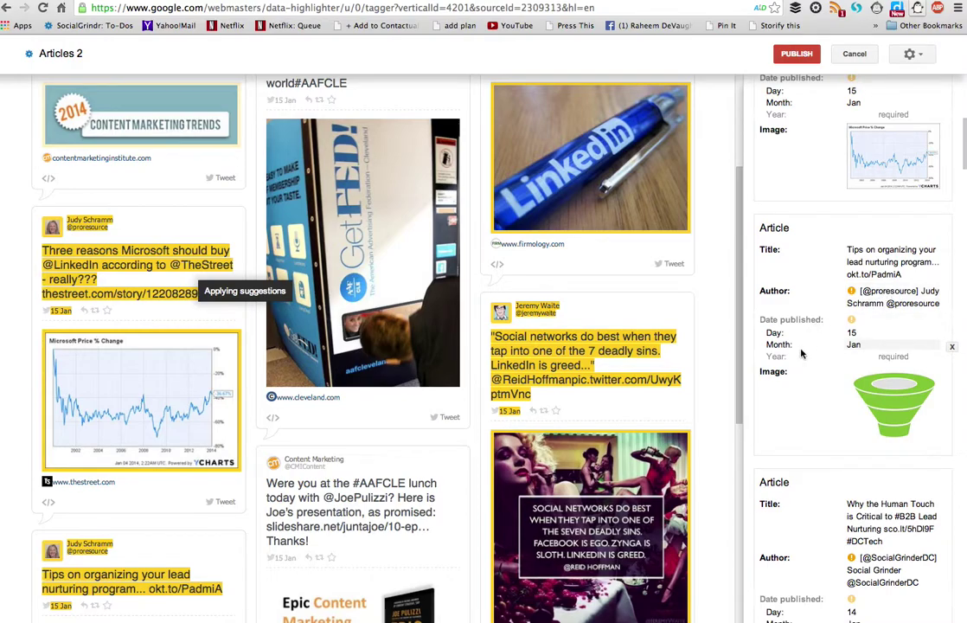
{"action": "scroll", "coordinate": [801, 350], "scroll_direction": "down", "scroll_amount": 2}
{"action": "scroll", "coordinate": [800, 353], "scroll_direction": "down", "scroll_amount": 4}
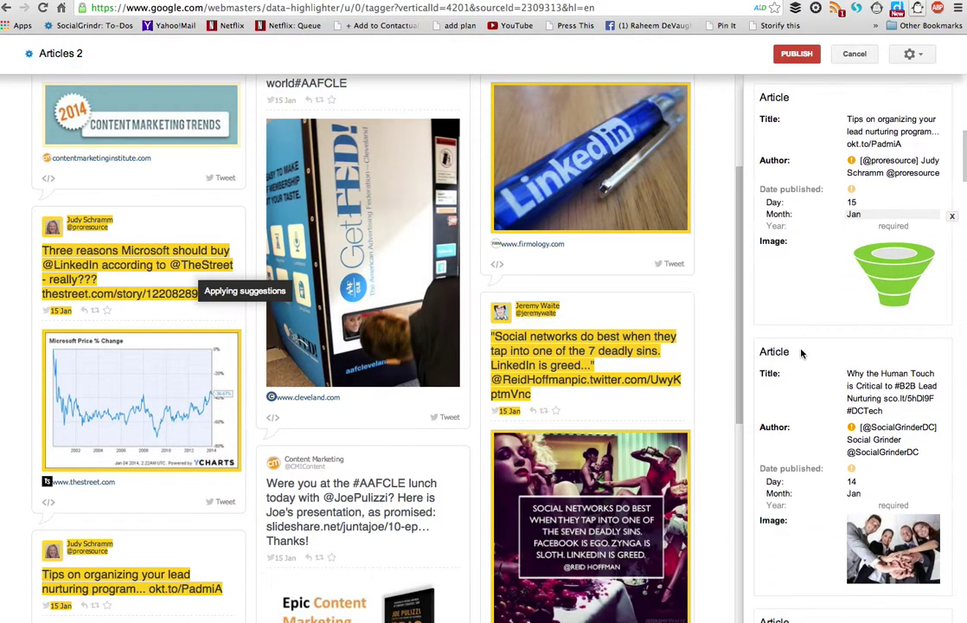
{"action": "scroll", "coordinate": [801, 353], "scroll_direction": "down", "scroll_amount": 3}
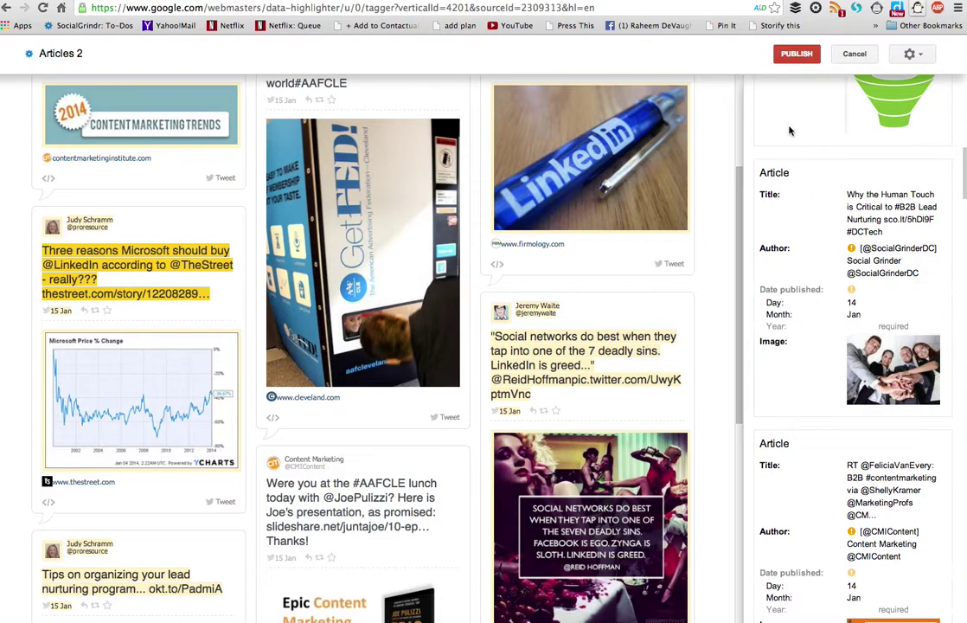
{"action": "left_click", "coordinate": [801, 59]}
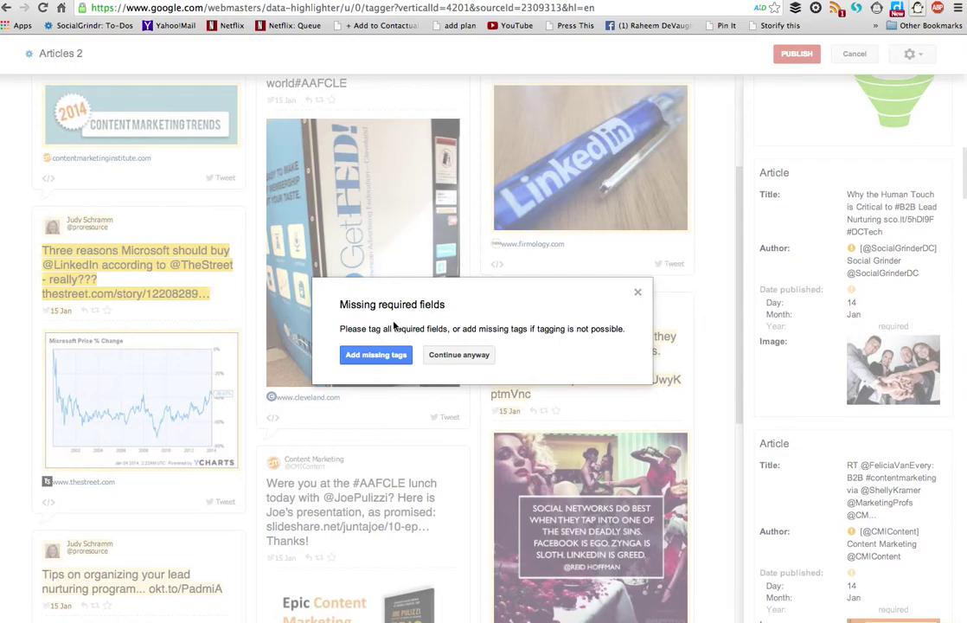
{"action": "left_click", "coordinate": [384, 355]}
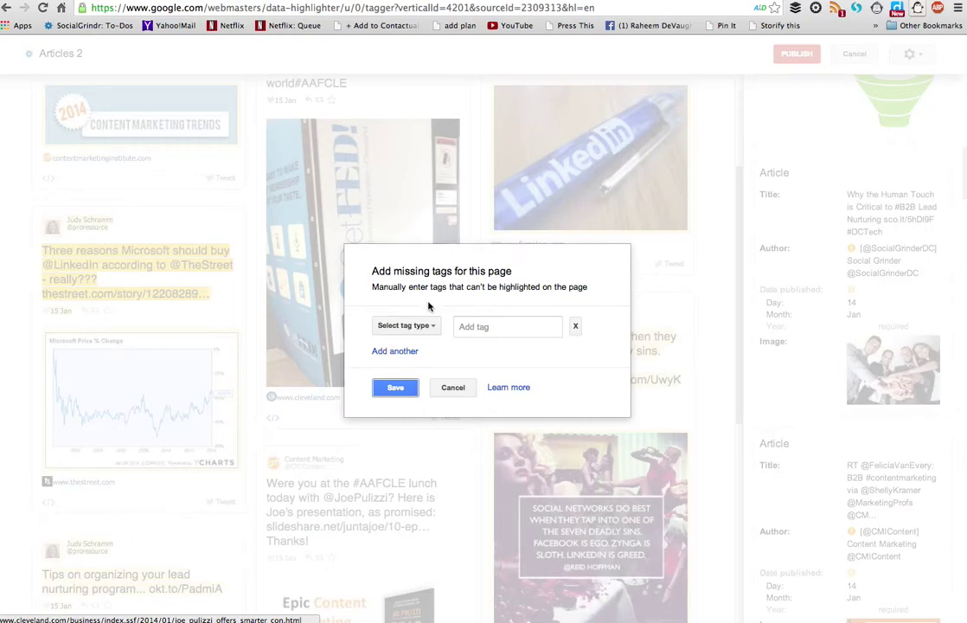
Step: Add a missing tag for the publication year with the value 2014 and save it
{"action": "left_click", "coordinate": [423, 326]}
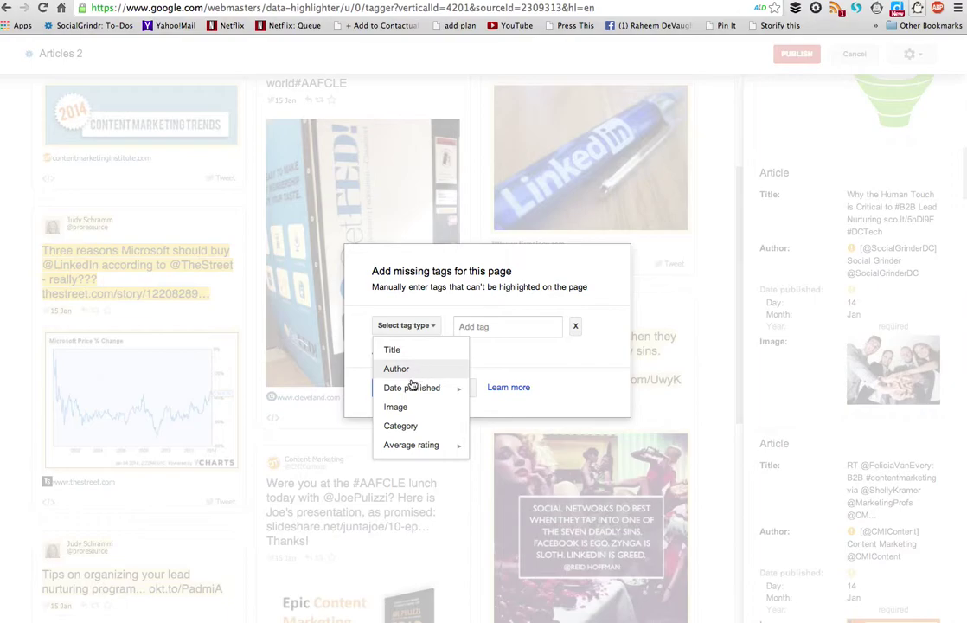
{"action": "mouse_move", "coordinate": [421, 390]}
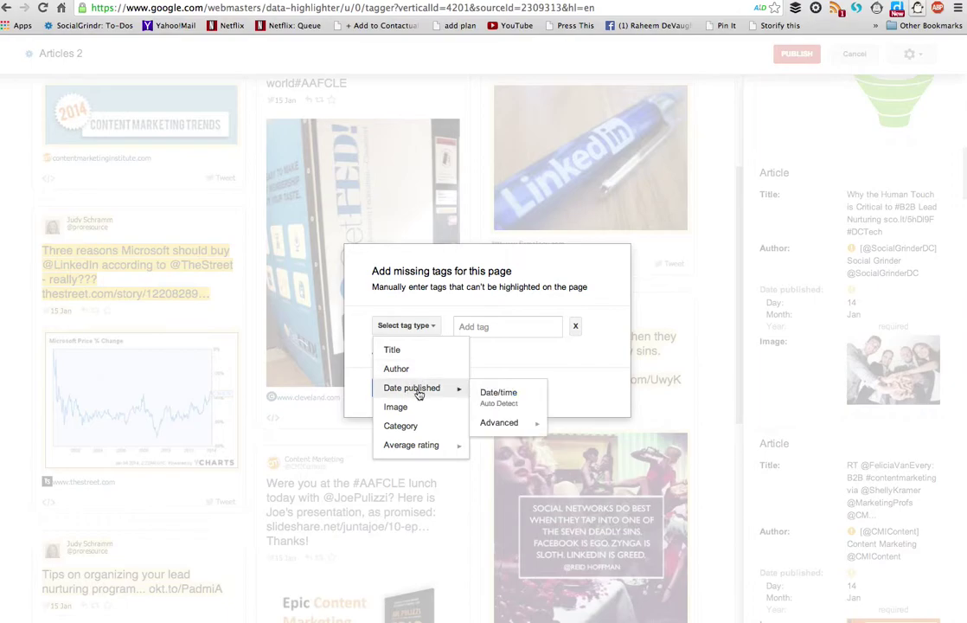
{"action": "mouse_move", "coordinate": [548, 421]}
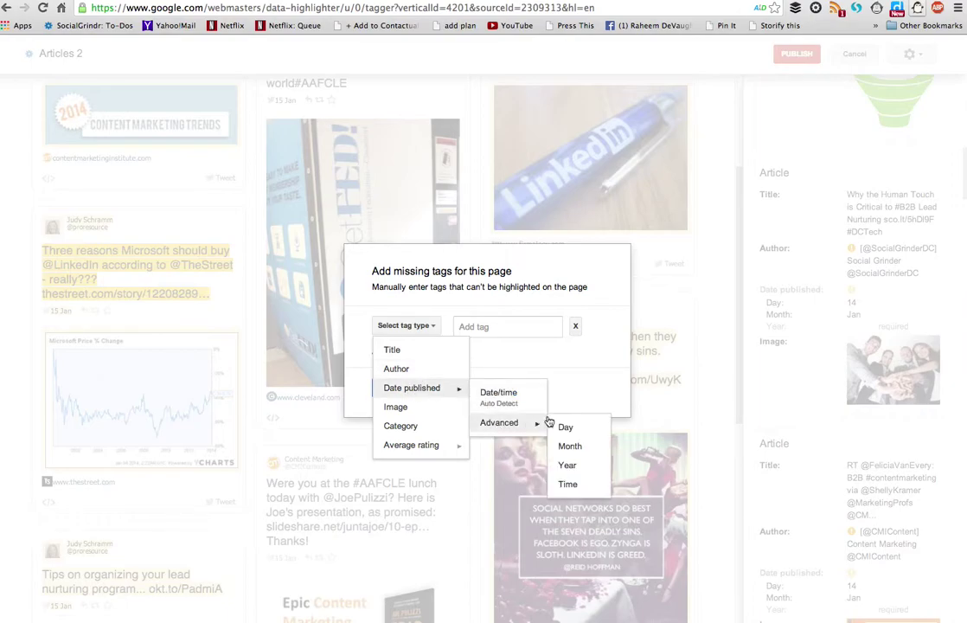
{"action": "left_click", "coordinate": [566, 464]}
{"action": "left_click", "coordinate": [552, 326]}
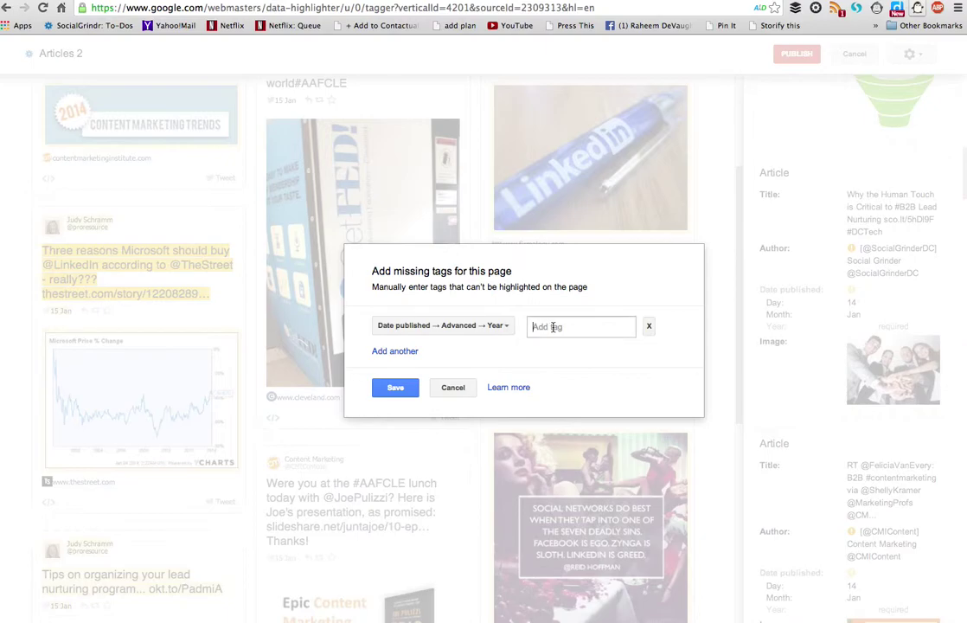
{"action": "type", "text": "2014"}
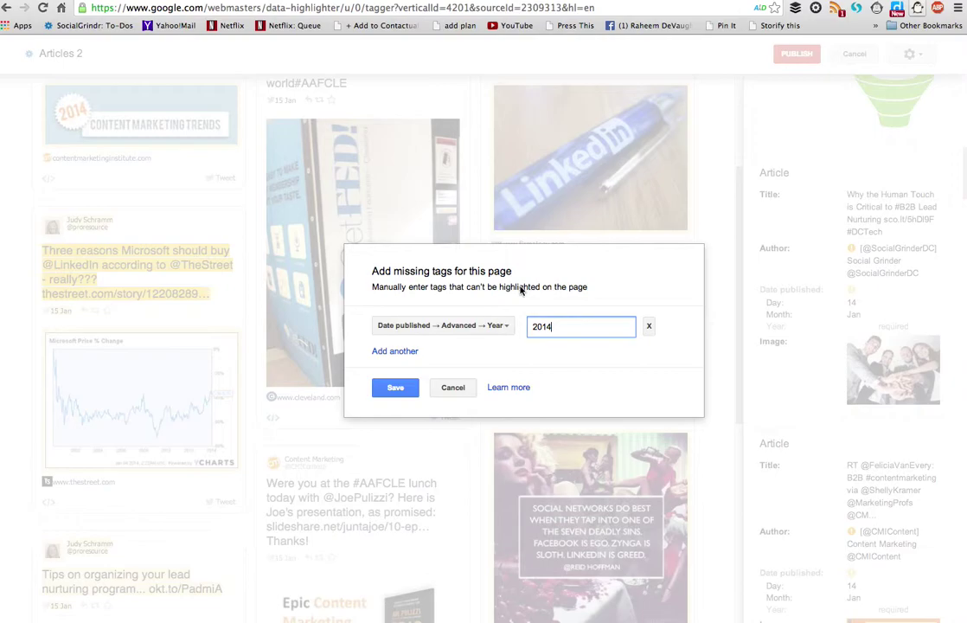
{"action": "left_click", "coordinate": [403, 390]}
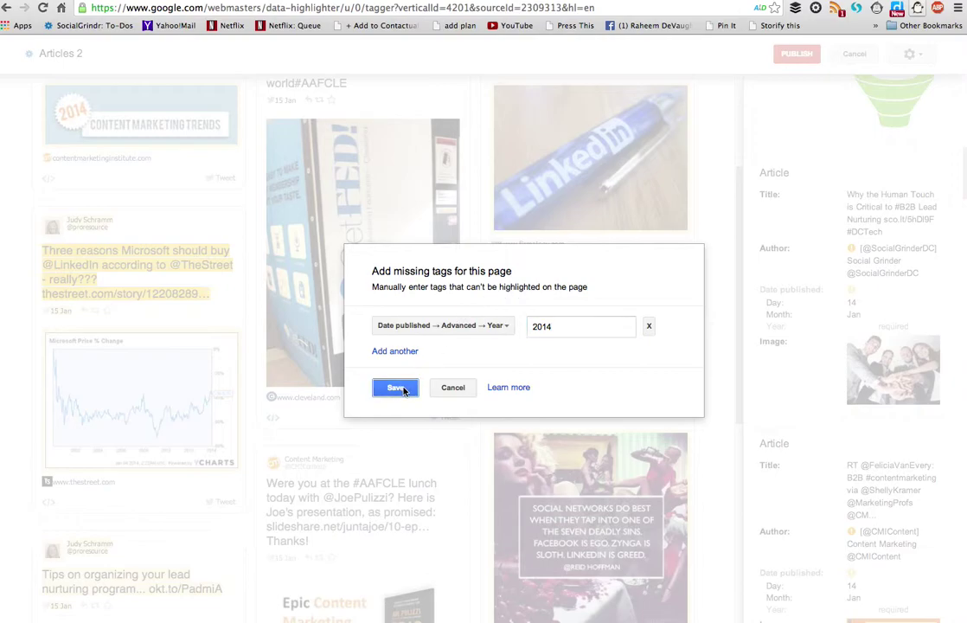